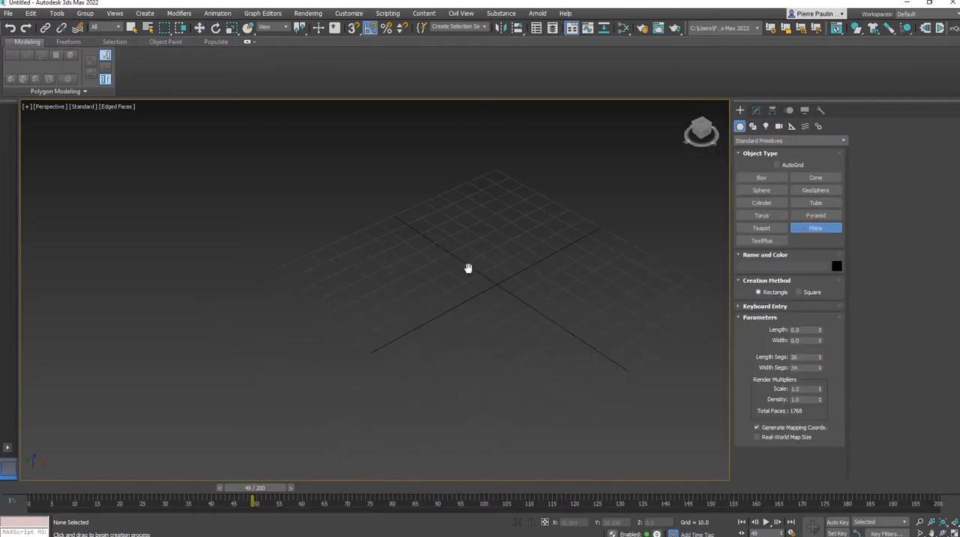
Step: Create a ground plane about 298 long and 355 wide, with one length segment and one width segment
left_click_drag(200, 271, 901, 278)
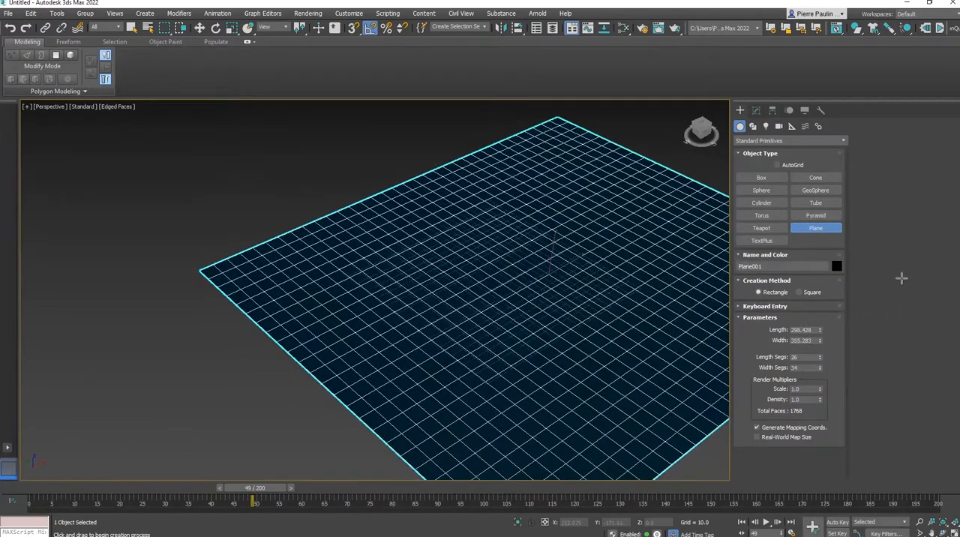
middle_click_drag(556, 334, 462, 351)
middle_click_drag(568, 338, 522, 347, "alt")
middle_click_drag(524, 349, 509, 357)
right_click(820, 358)
right_click(819, 367)
Step: Assign the existing physical material, Material #25, to the ground plane
middle_click_drag(498, 340, 492, 337)
key("m")
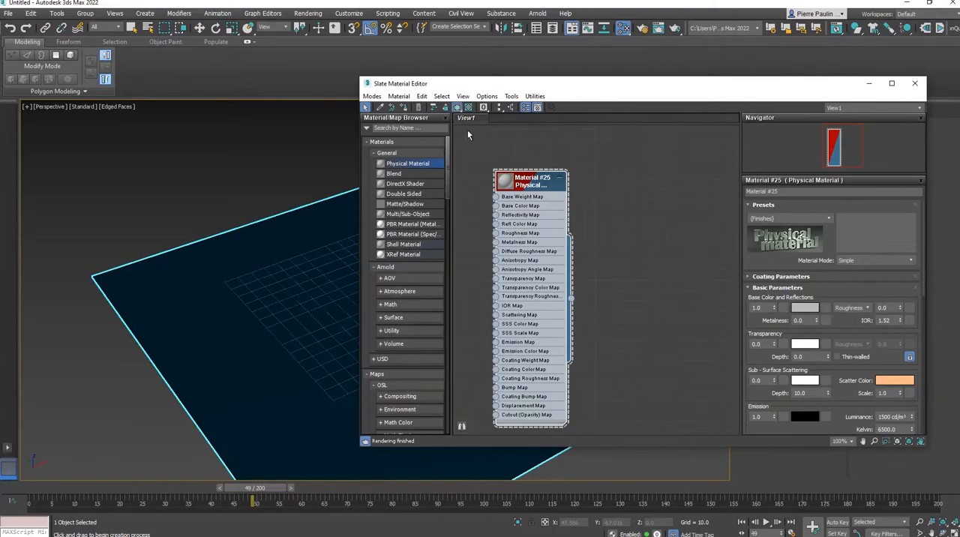
left_click(405, 108)
left_click(915, 83)
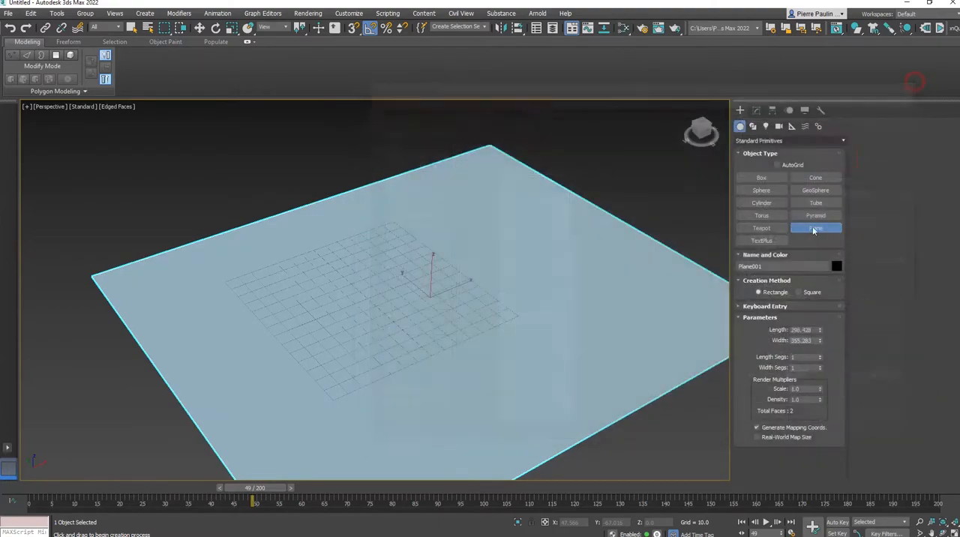
Step: Create a box about 96 long and 102 wide on the plane, and set its height to 3
left_click(756, 110)
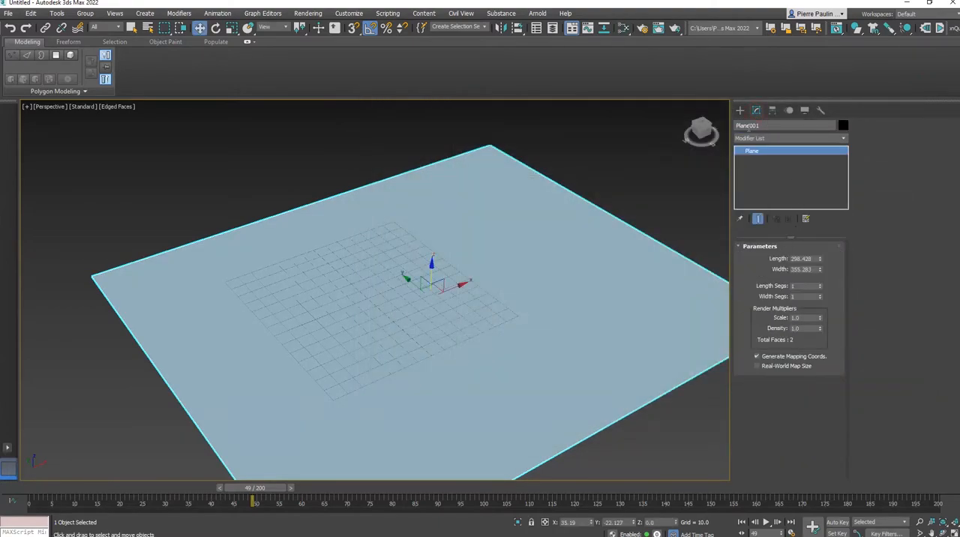
left_click(740, 110)
left_click(762, 177)
left_click_drag(330, 292, 536, 306)
left_click(544, 300)
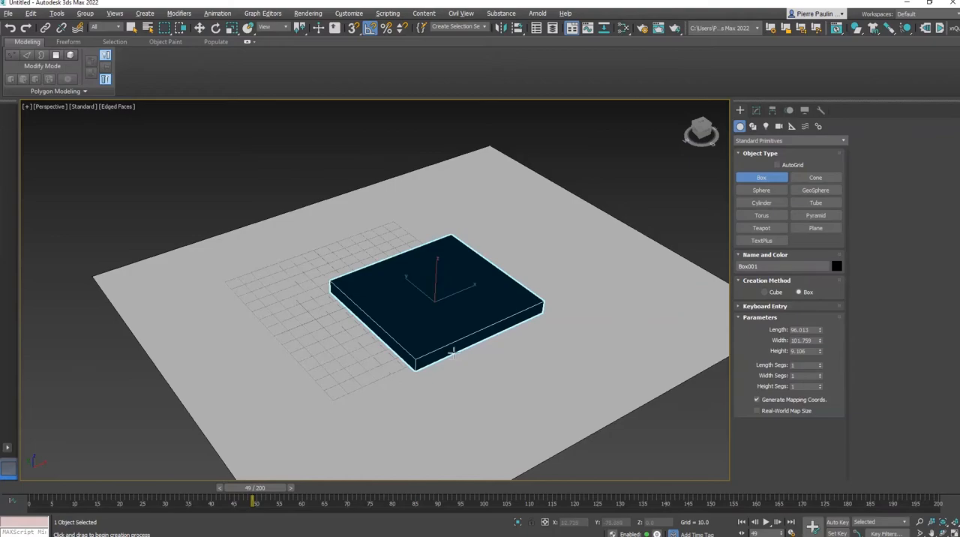
scroll(455, 346, "up", 4)
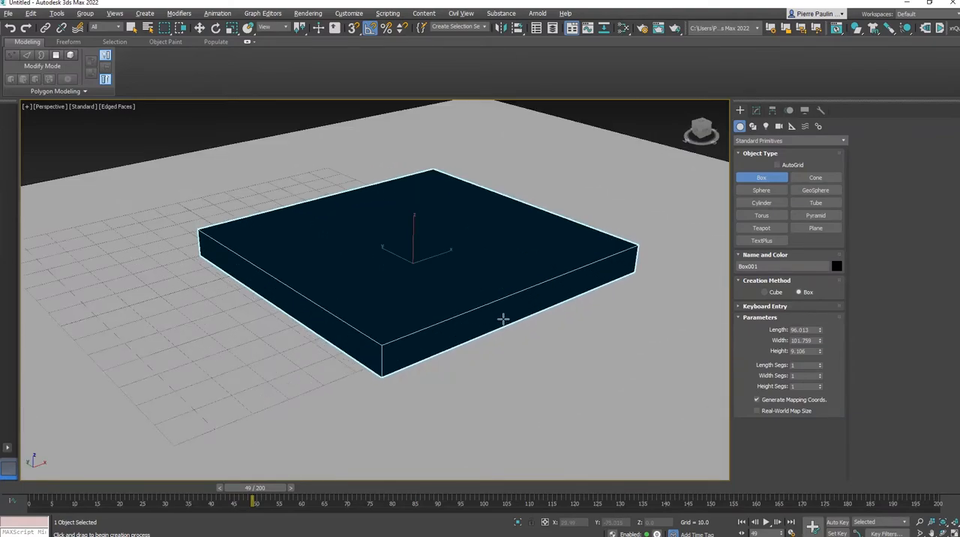
double_click(810, 350)
key("Return")
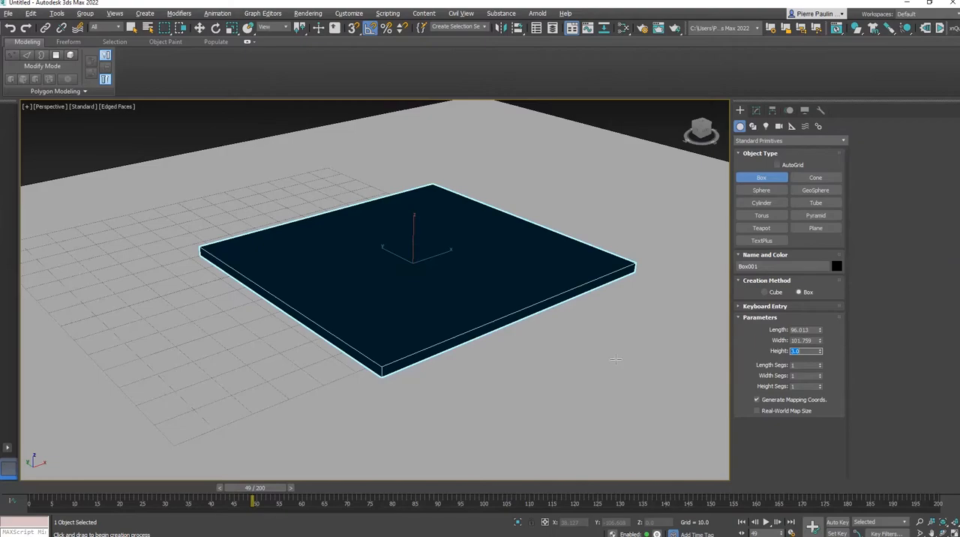
Step: Subdivide the box with 60 length segments and 65 width segments
middle_click_drag(617, 359, 604, 369, "alt")
left_click_drag(821, 366, 820, 330)
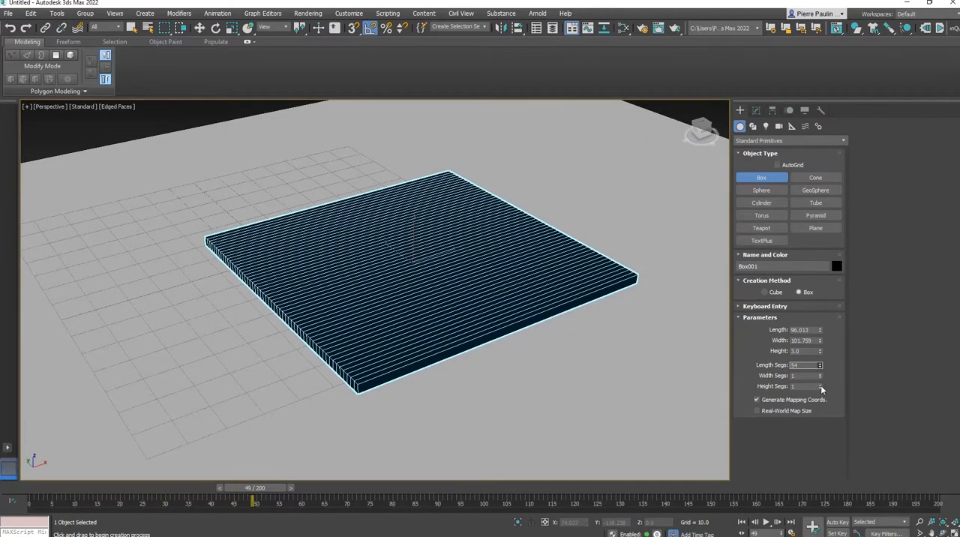
left_click_drag(822, 376, 820, 345)
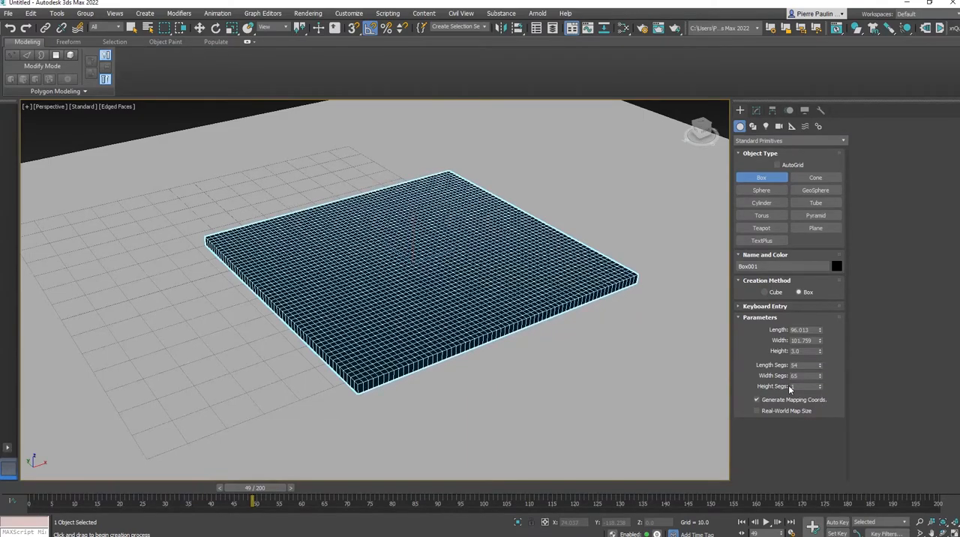
left_click_drag(821, 364, 821, 358)
middle_click_drag(599, 291, 556, 330, "alt")
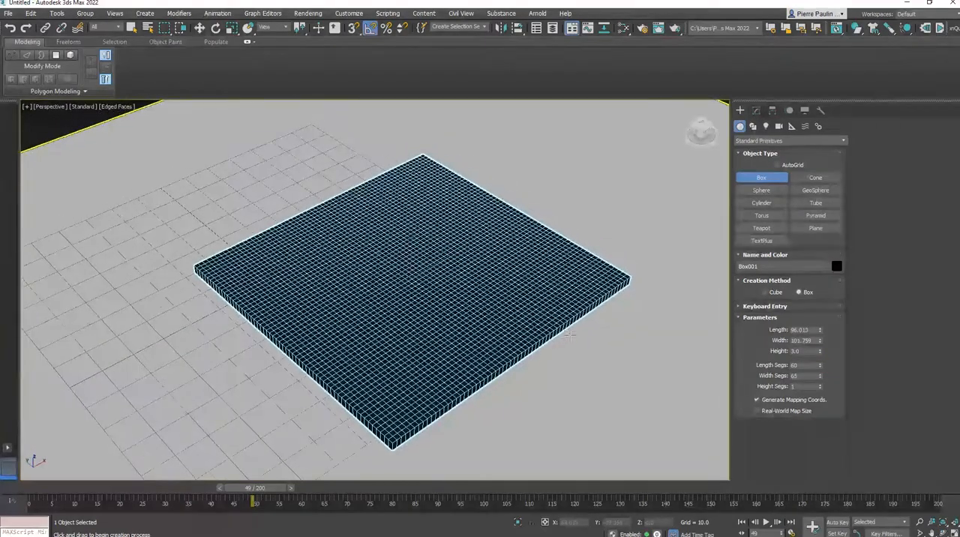
Step: Assign the same physical material, Material #25, to the box
key("m")
left_click(403, 107)
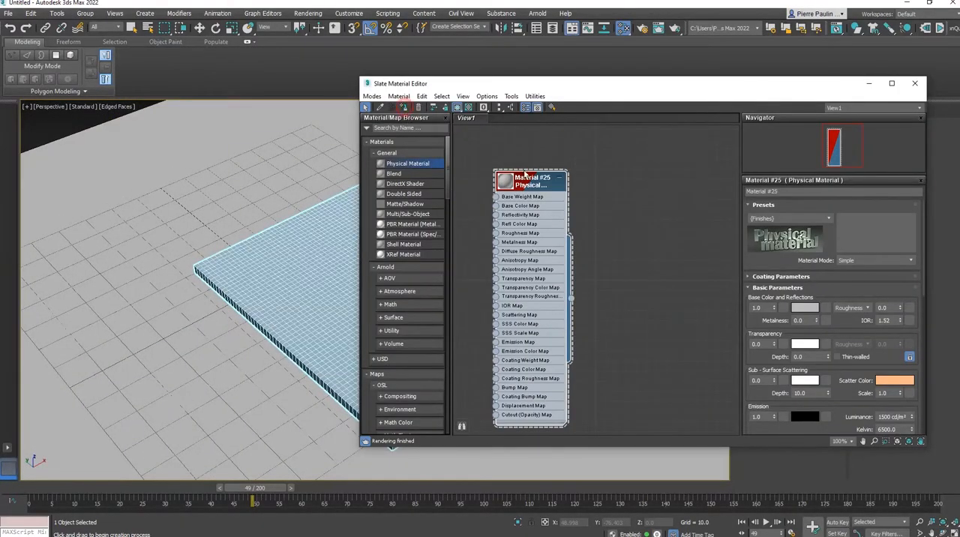
left_click(915, 84)
Step: Rename the box Coussin and the ground plane Sol
middle_click_drag(507, 267, 387, 249, "alt")
left_click(756, 111)
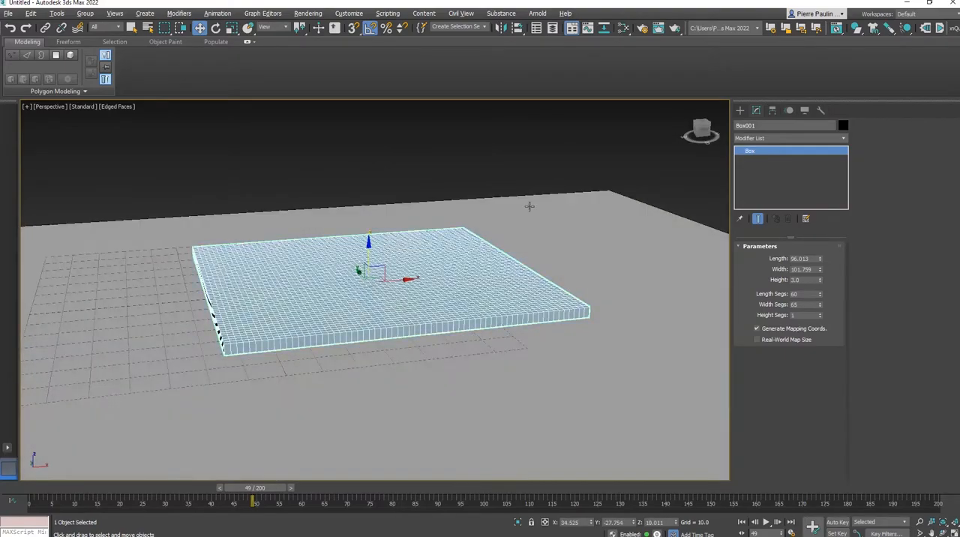
left_click(762, 126)
left_click(677, 269)
left_click(769, 128)
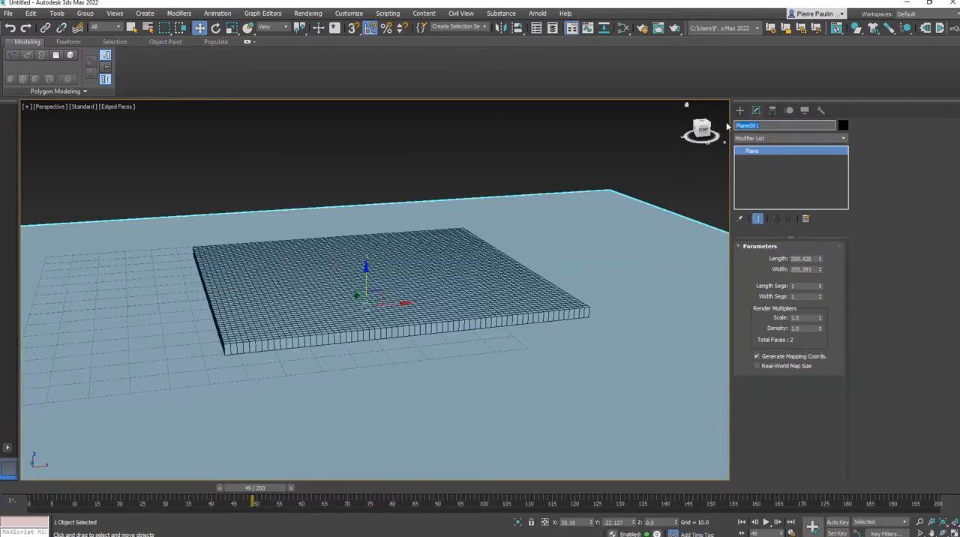
key("Return")
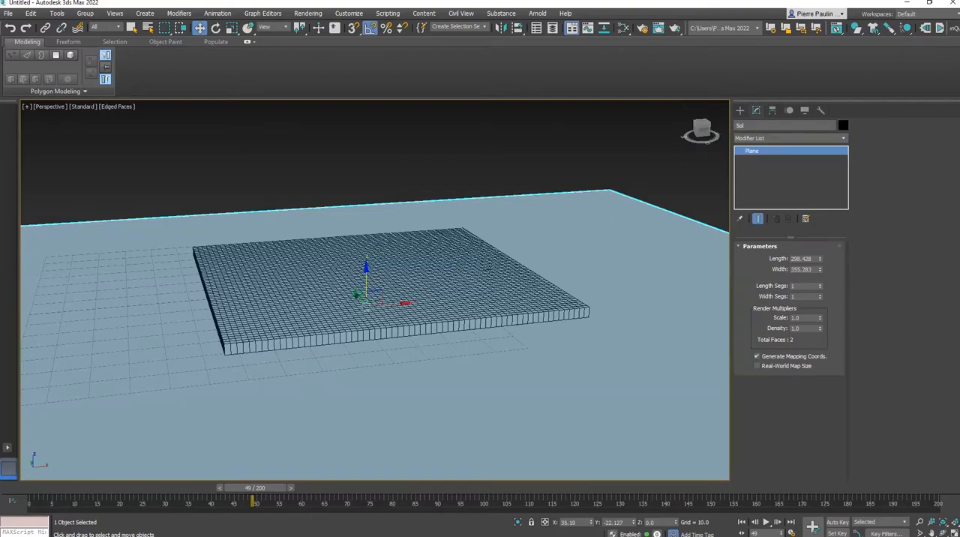
Step: Add a Cloth modifier to the Coussin box
left_click(465, 282)
middle_click_drag(485, 276, 499, 284, "alt")
left_click(776, 140)
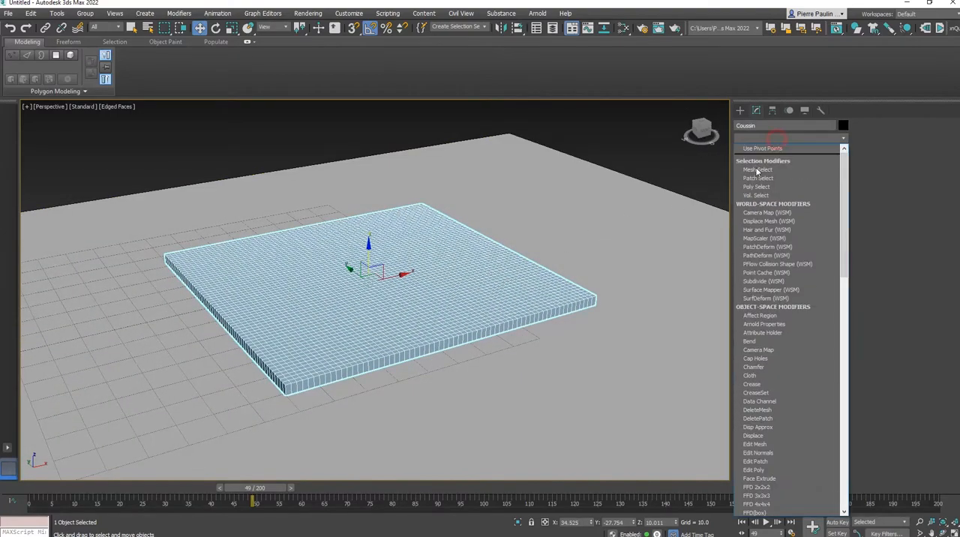
left_click(766, 377)
Step: Add Sol to the cloth simulation through the object properties and define it as a collision object
middle_click_drag(484, 321, 513, 340)
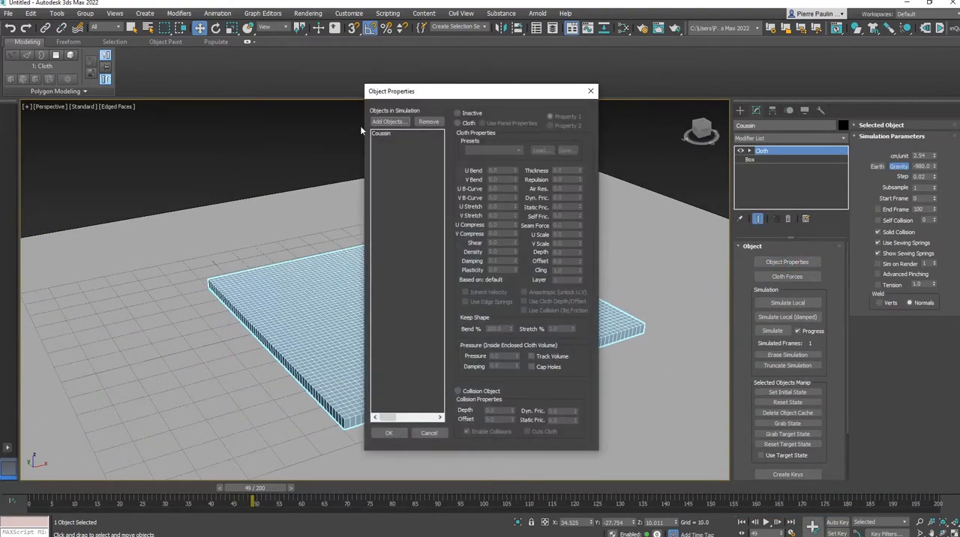
left_click(384, 122)
left_click(48, 69)
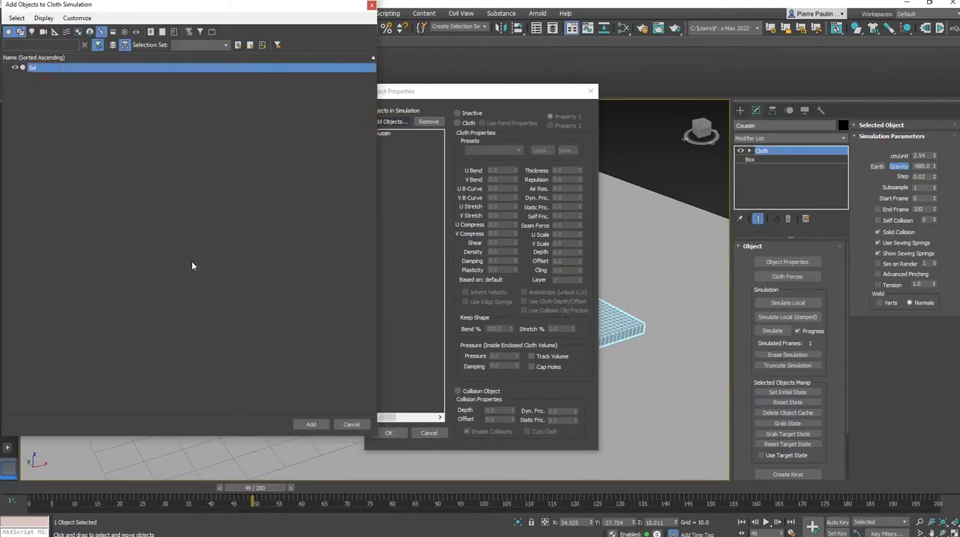
left_click(310, 424)
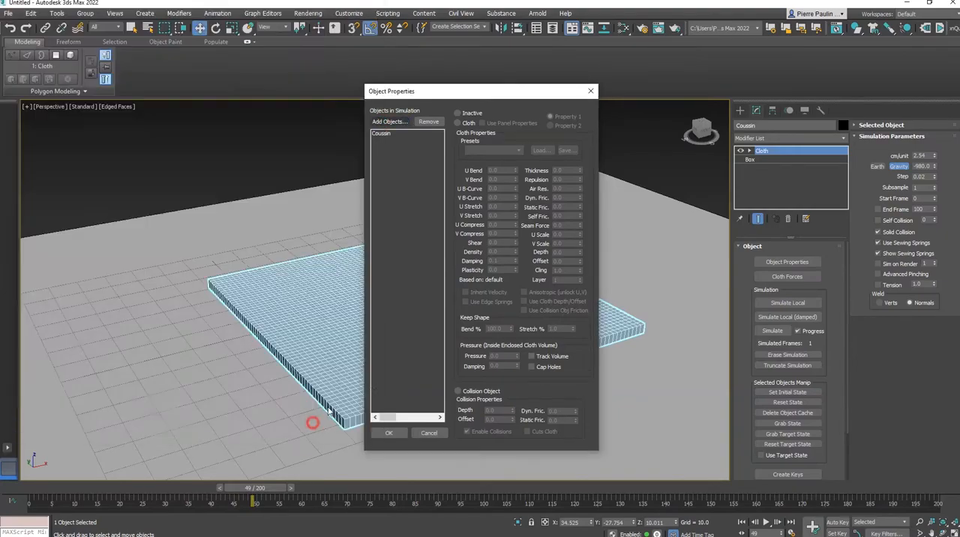
left_click(468, 391)
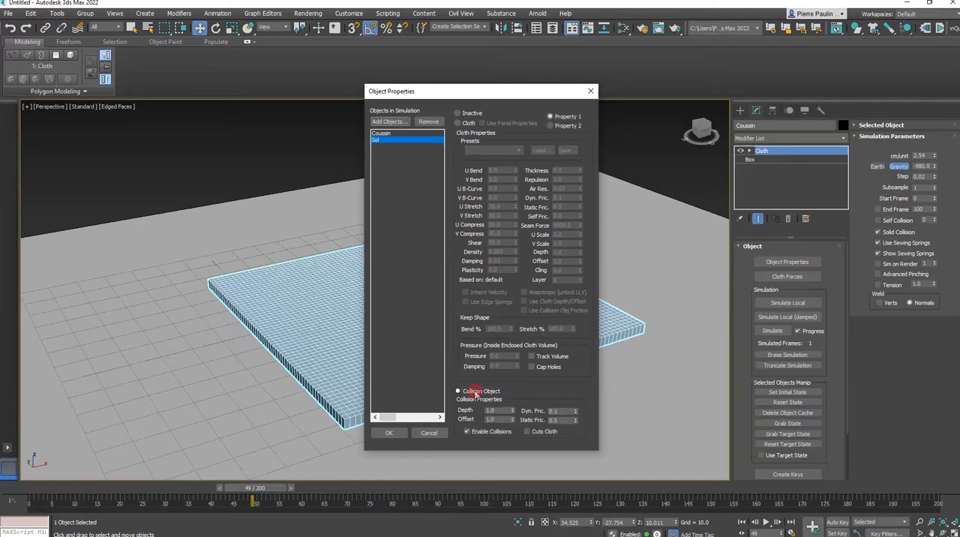
Step: Define Coussin as cloth, set its enclosed-volume pressure and damping, and apply the object properties
left_click(399, 133)
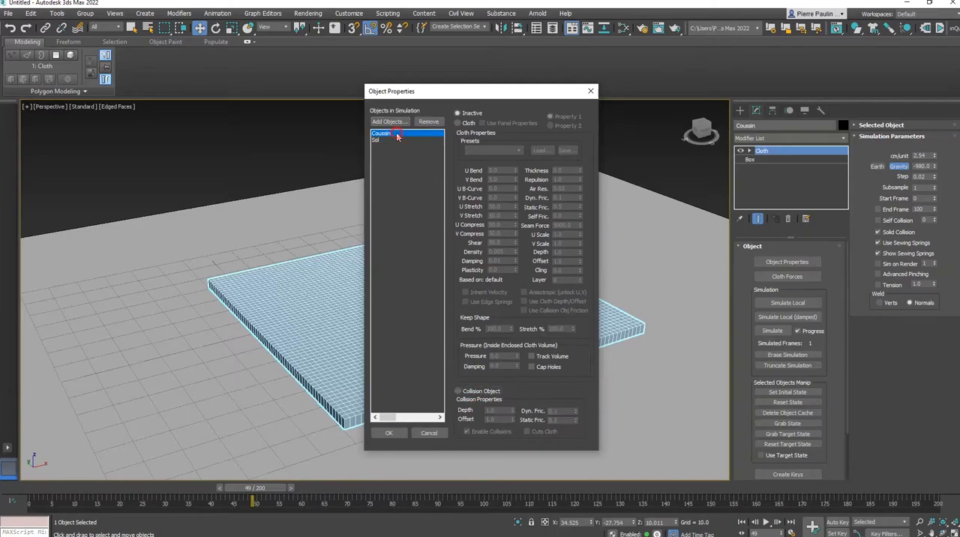
left_click(468, 123)
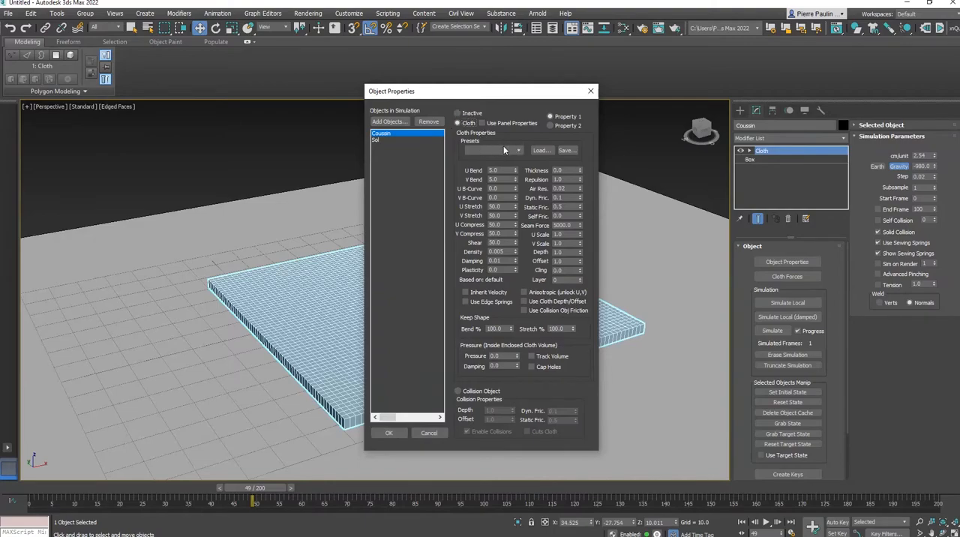
double_click(505, 356)
double_click(504, 366)
left_click(391, 435)
Step: Try inflating the cushion with a local cloth simulation, stop it, and reset the cushion's state
middle_click_drag(469, 353, 480, 354, "alt")
left_click(786, 303)
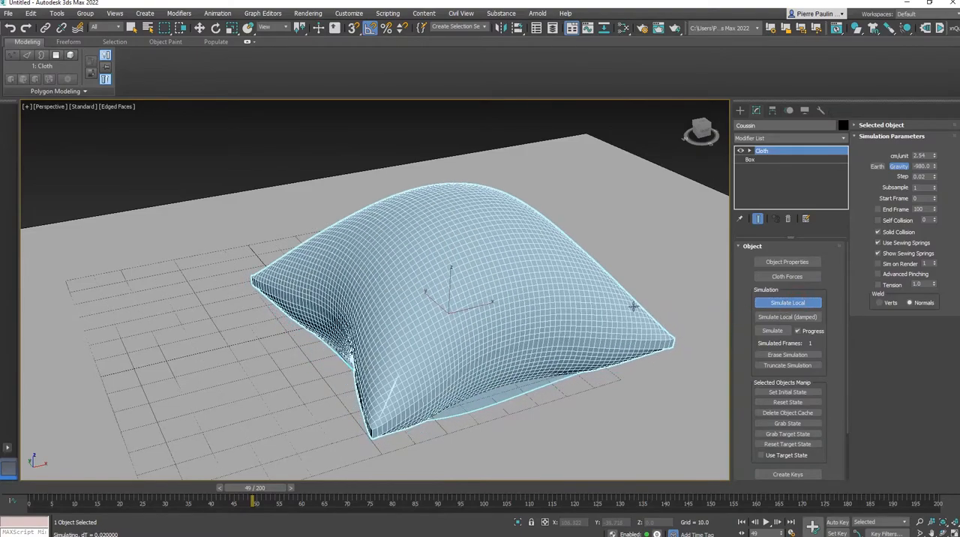
mouse_move(626, 302)
middle_mouse_down("alt")
mouse_move(558, 266)
mouse_move(627, 289)
mouse_move(666, 287)
mouse_move(622, 285)
mouse_move(624, 307)
mouse_move(642, 294)
mouse_move(640, 305)
middle_mouse_up("alt")
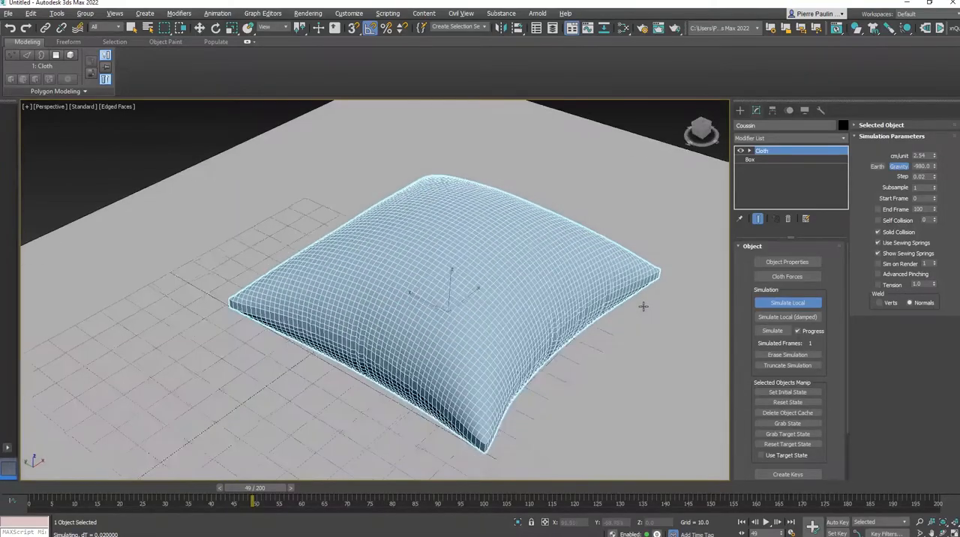
left_click(786, 303)
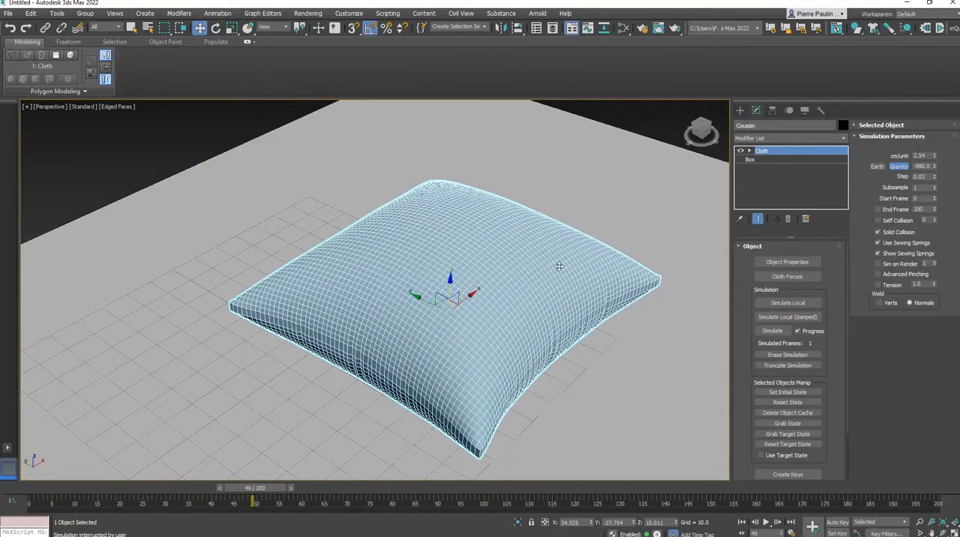
middle_click_drag(555, 264, 613, 267, "alt")
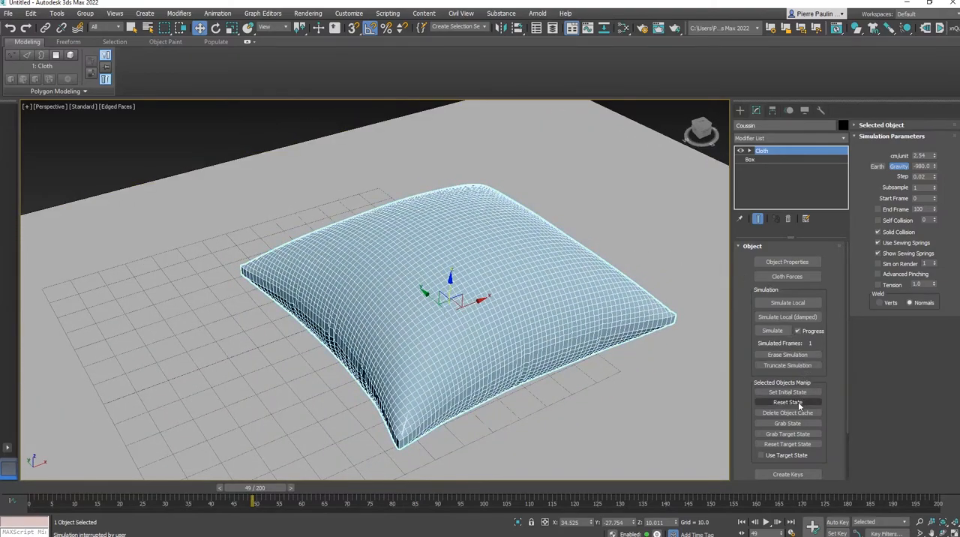
left_click(798, 403)
Step: Enter the Group level of the cushion's Cloth modifier with the cushion's upper face in view
middle_click_drag(450, 247, 442, 304, "alt")
middle_click_drag(456, 267, 456, 277, "alt")
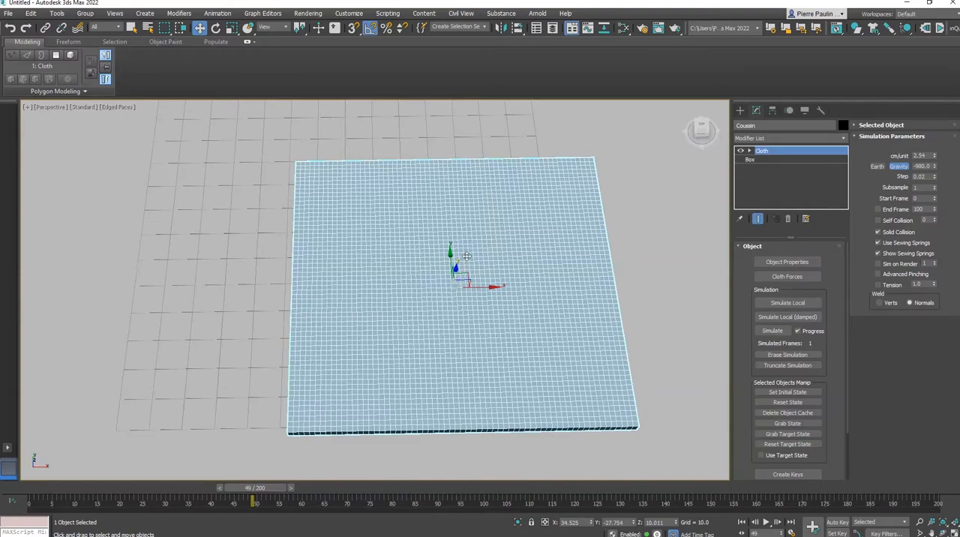
middle_click_drag(465, 257, 491, 257, "alt")
left_click(750, 152)
left_click(767, 159)
Step: Select a roughly circular cluster of 18 vertices at the centre of the cushion's upper face
middle_click_drag(417, 268, 481, 285, "alt")
scroll(455, 284, "up", 4)
left_click(462, 291)
scroll(481, 285, "down", 5)
scroll(466, 282, "up", 6)
scroll(465, 282, "up", 2)
left_click(474, 296, "ctrl")
left_click(449, 296, "ctrl")
left_click(449, 320, "ctrl")
left_click(423, 320, "ctrl")
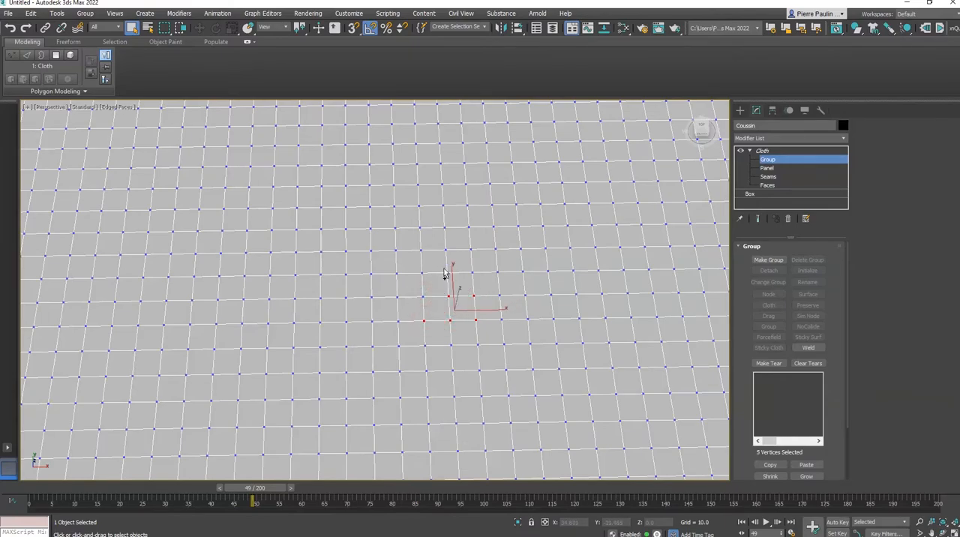
left_click(446, 272, "ctrl")
left_click(423, 297, "ctrl")
left_click(502, 297, "ctrl")
left_click(502, 320, "ctrl")
left_click(477, 344, "ctrl")
left_click(451, 344, "ctrl")
left_click(452, 370, "ctrl")
left_click(477, 369, "ctrl")
left_click(425, 346, "ctrl")
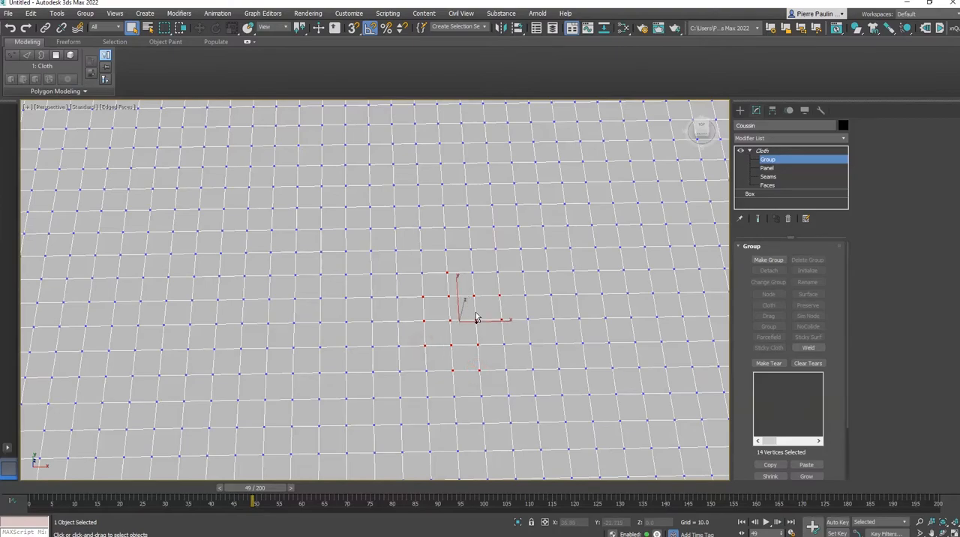
left_click(503, 345, "ctrl")
middle_click_drag(503, 345, 429, 317, "alt")
left_click(480, 273, "ctrl")
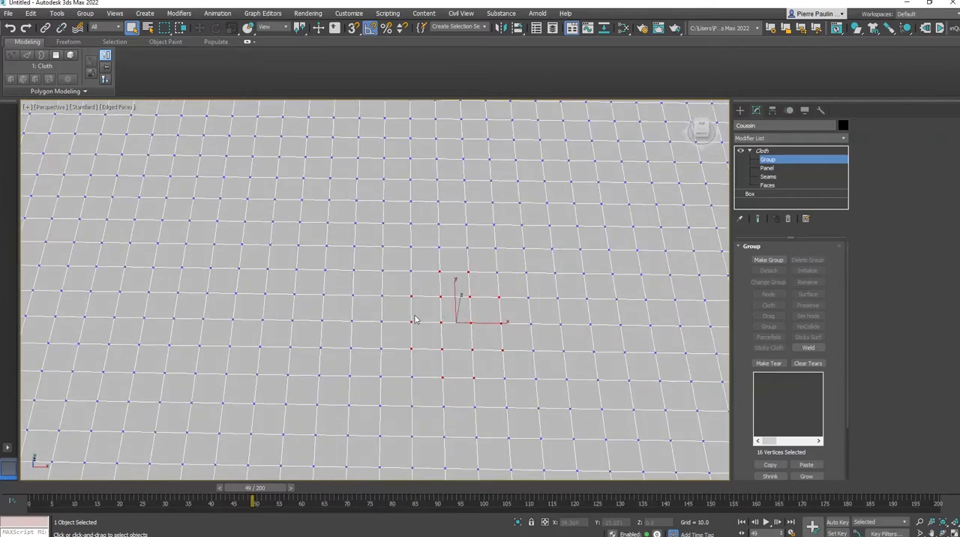
left_click(381, 322, "ctrl")
left_click(532, 324, "ctrl")
scroll(508, 302, "down", 8)
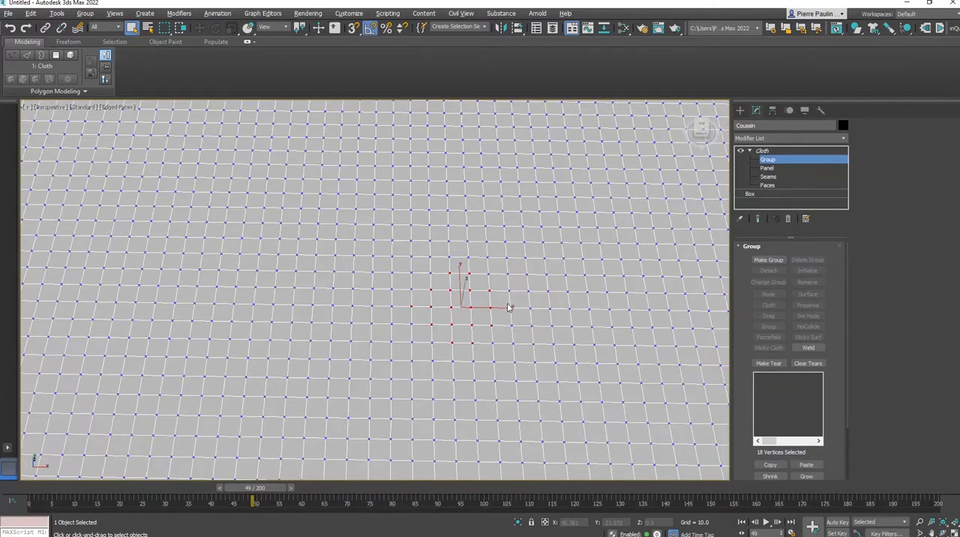
middle_click_drag(548, 291, 535, 286, "alt")
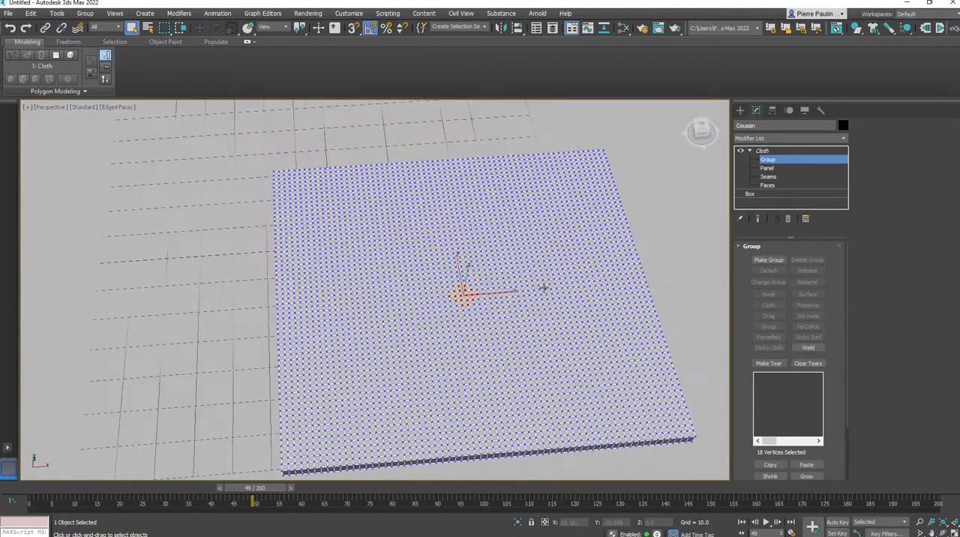
Step: Make a cloth group named Group001 from the selected vertices, set it to Preserve, and return to the Cloth modifier's main level
left_click(773, 260)
left_click(452, 290)
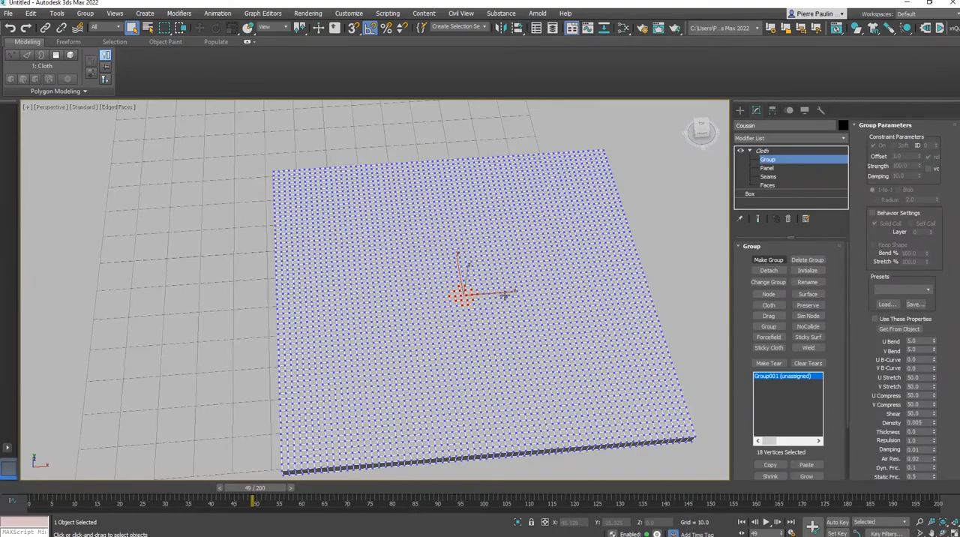
left_click(815, 306)
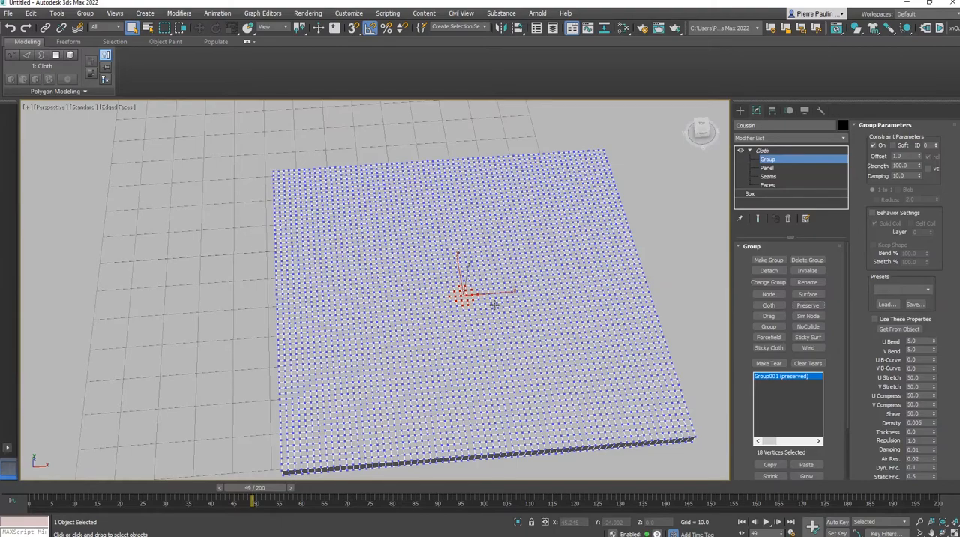
left_click(763, 153)
middle_click_drag(656, 242, 598, 253, "alt")
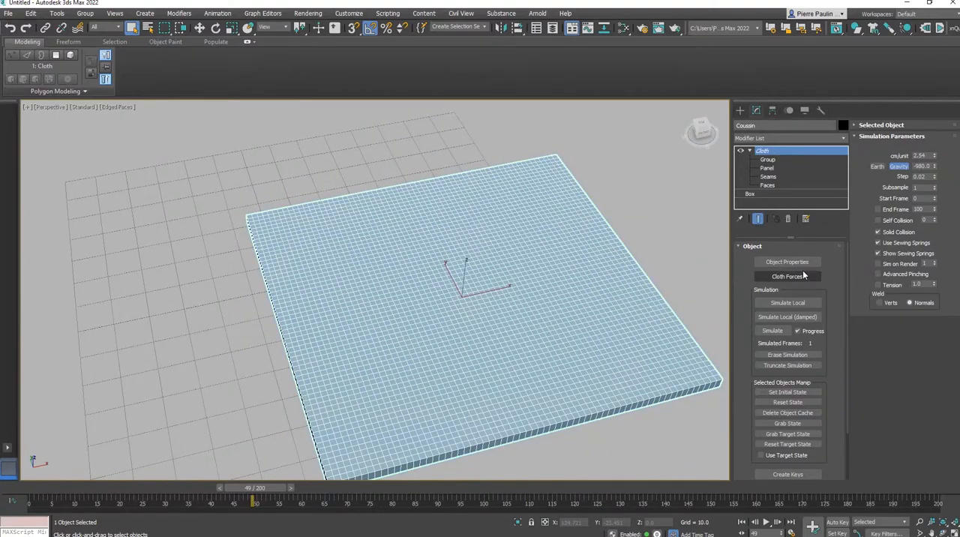
Step: Inflate the cushion with a local cloth simulation and stop it once the cushion has puffed up around its pinched centre
left_click(796, 303)
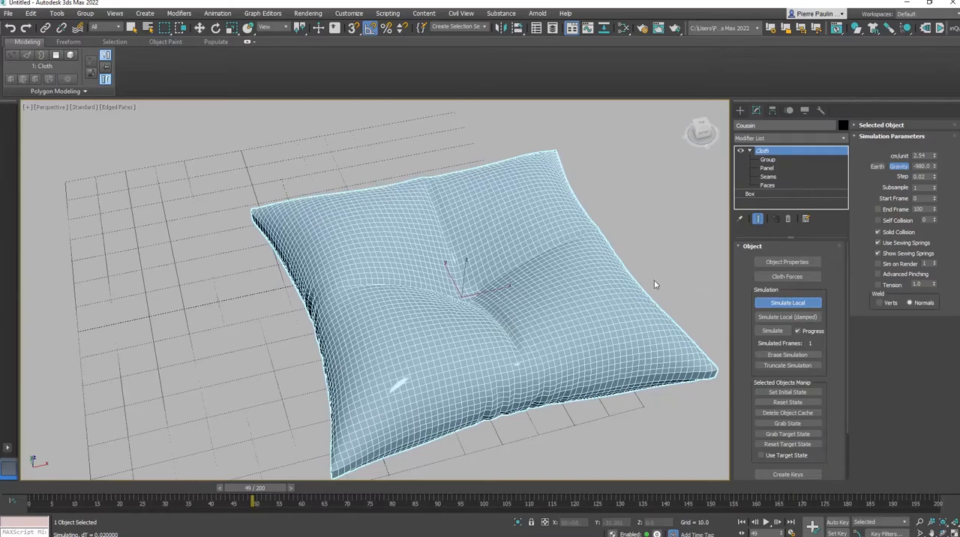
mouse_move(630, 255)
middle_mouse_down("alt")
mouse_move(485, 253)
mouse_move(465, 267)
mouse_move(542, 250)
mouse_move(569, 232)
mouse_move(597, 257)
mouse_move(510, 262)
mouse_move(492, 299)
mouse_move(521, 247)
mouse_move(480, 289)
middle_mouse_up("alt")
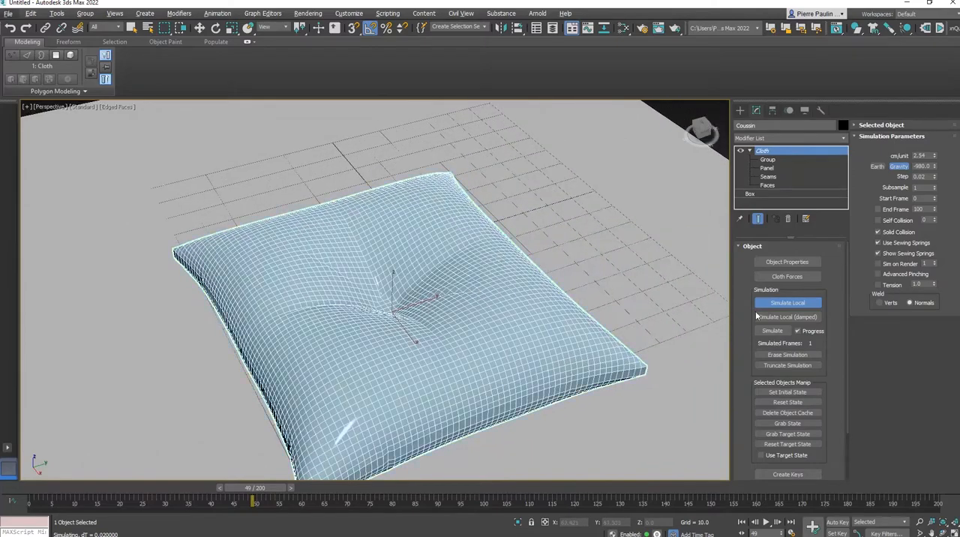
left_click(780, 303)
Step: Convert the cushion to an Editable Poly and move it off the ground plane, clear of its edge
key("w")
mouse_move(450, 357)
left_click(529, 367)
scroll(471, 308, "down", 6)
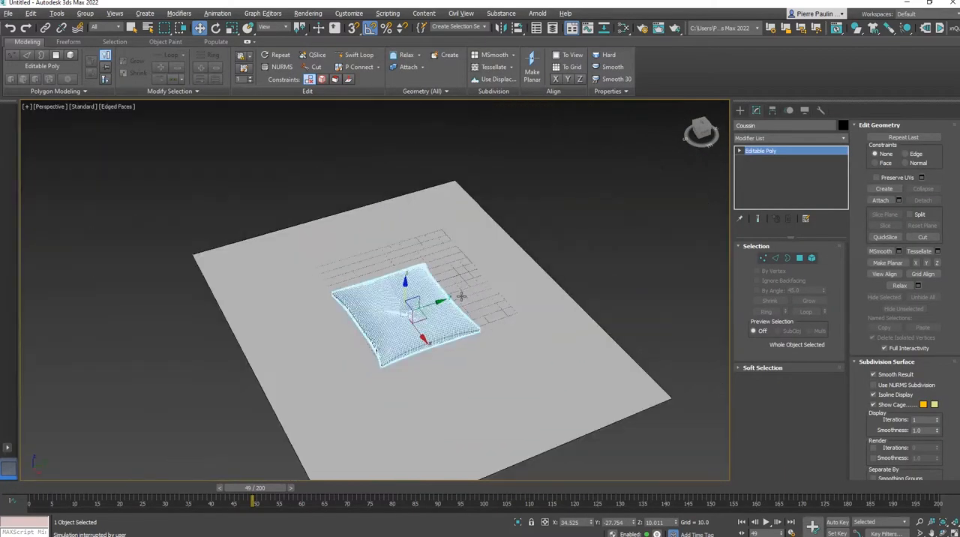
middle_click_drag(460, 293, 455, 322, "alt")
left_click_drag(425, 325, 657, 221)
middle_click_drag(659, 256, 549, 302)
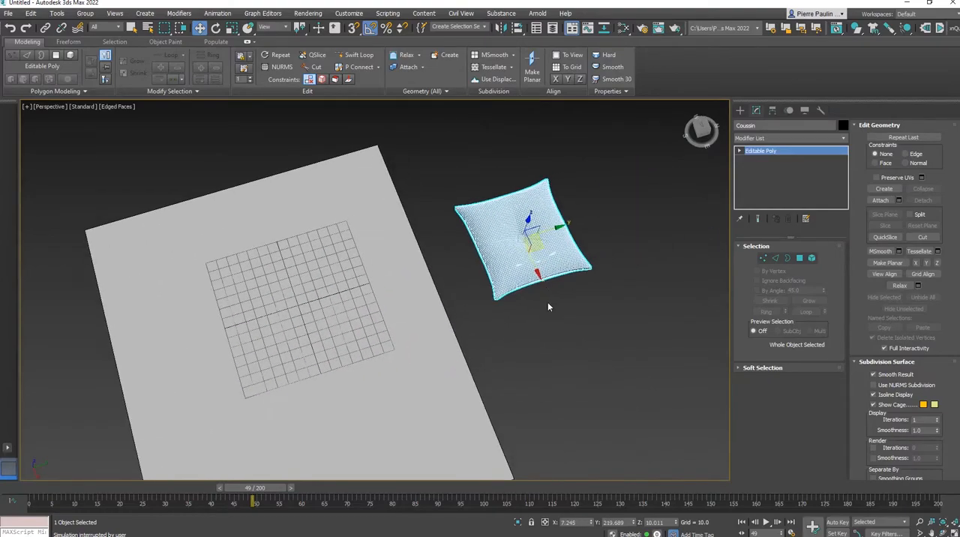
Step: Delete the ground plane and turn off the edged-faces display in the perspective view
left_click(450, 353)
key("Delete")
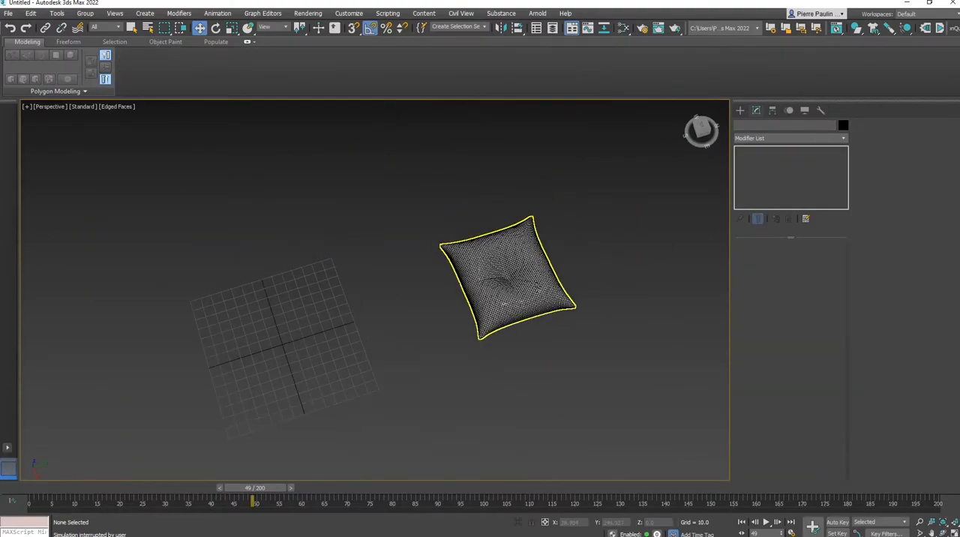
key("F4")
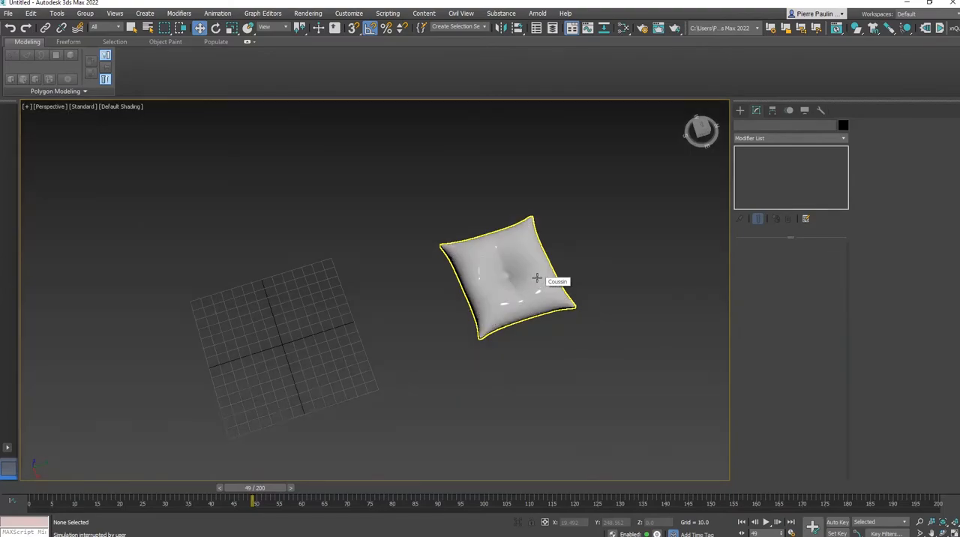
middle_click_drag(548, 278, 562, 255, "alt")
scroll(497, 237, "up", 2)
scroll(497, 238, "up", 4)
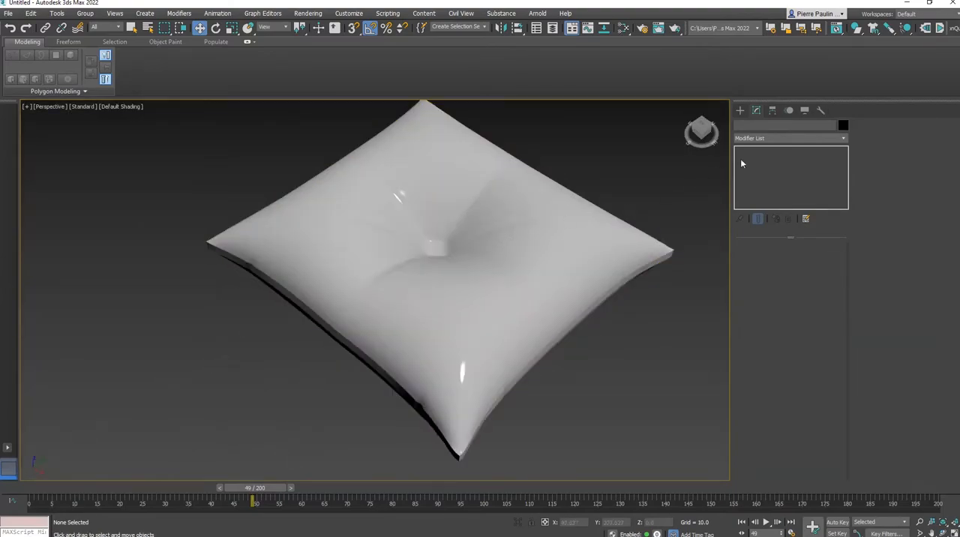
Step: Create a small sphere beside the cushion and flatten it vertically to 52 percent as a button
left_click(740, 111)
left_click(761, 191)
mouse_move(635, 343)
left_mouse_down()
mouse_move(647, 351)
mouse_move(646, 320)
mouse_move(644, 337)
left_mouse_up()
key("r")
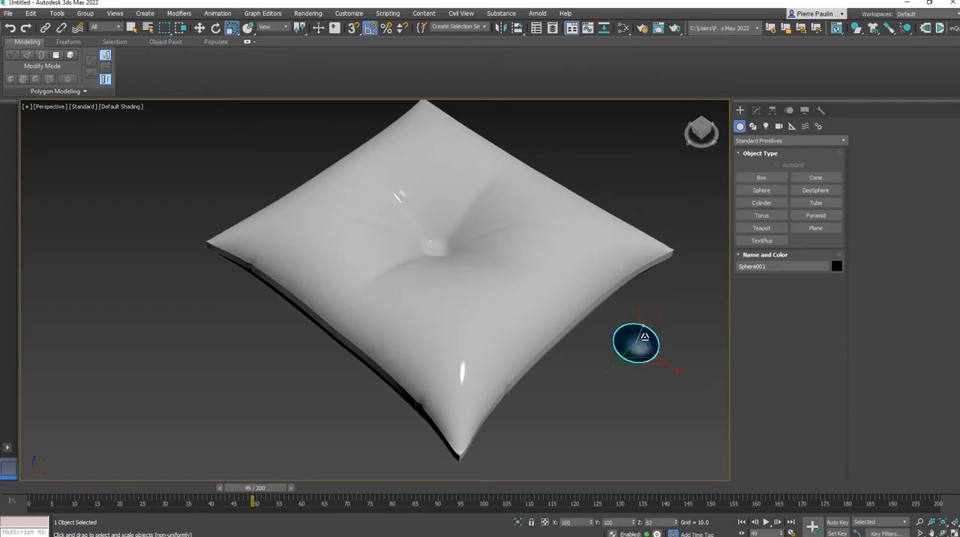
Step: Move the flattened sphere into the dimple at the centre of the cushion's upper face
key("w")
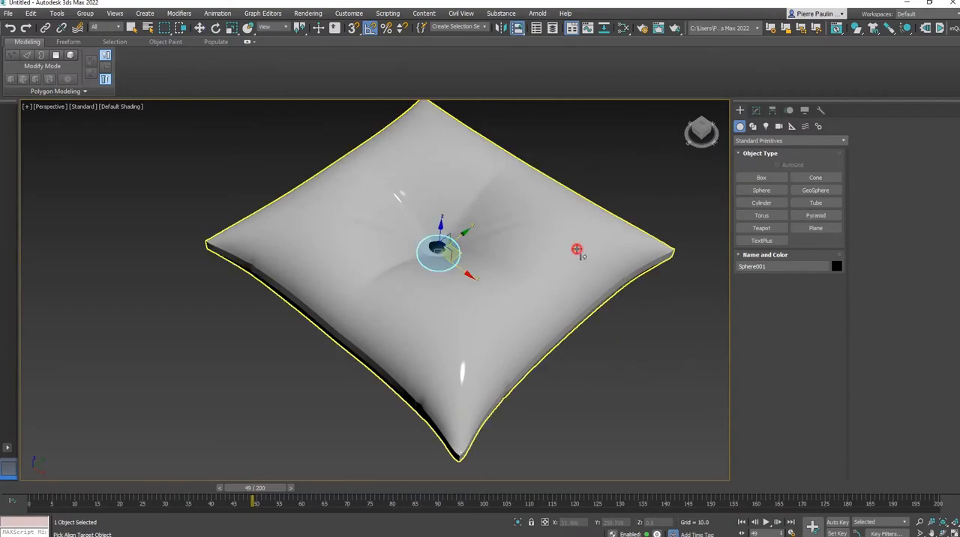
middle_click_drag(574, 251, 474, 255, "alt")
left_click_drag(474, 247, 469, 244)
Step: Apply a Physical Material to the button sphere and select the cushion
key("m")
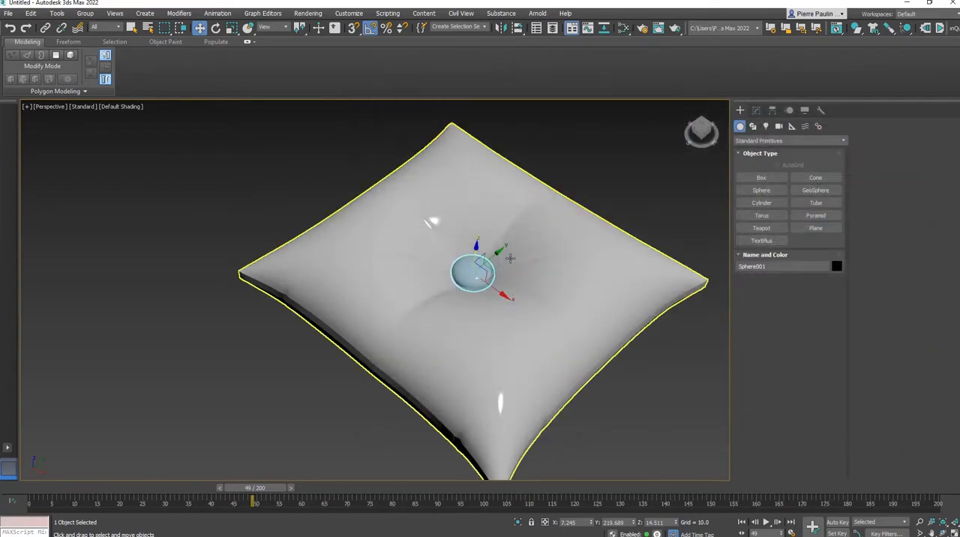
middle_click_drag(445, 163, 539, 237, "alt")
left_click(555, 159)
left_click(536, 325)
middle_click_drag(572, 322, 576, 280, "alt")
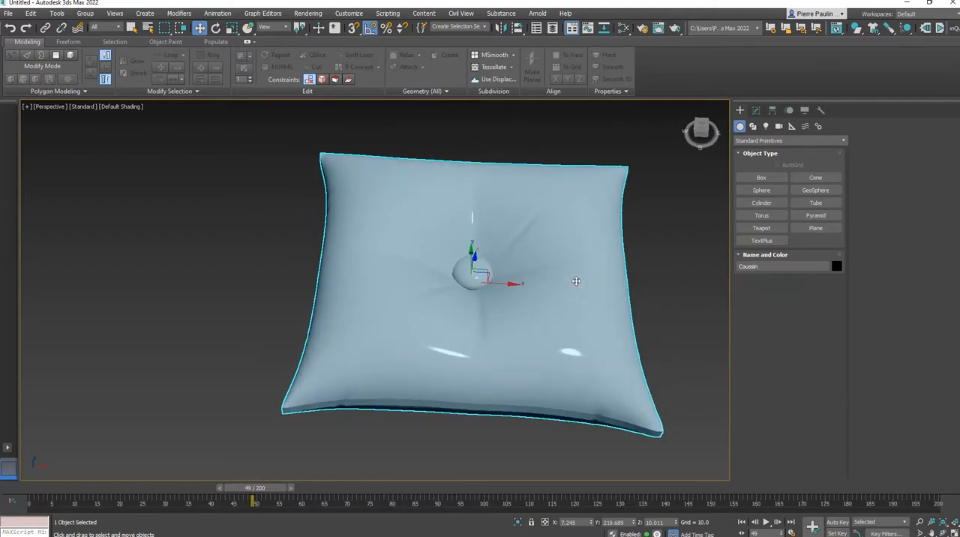
Step: Raise the base roughness of Physical Material #25 in the Slate Material Editor and close the editor
key("m")
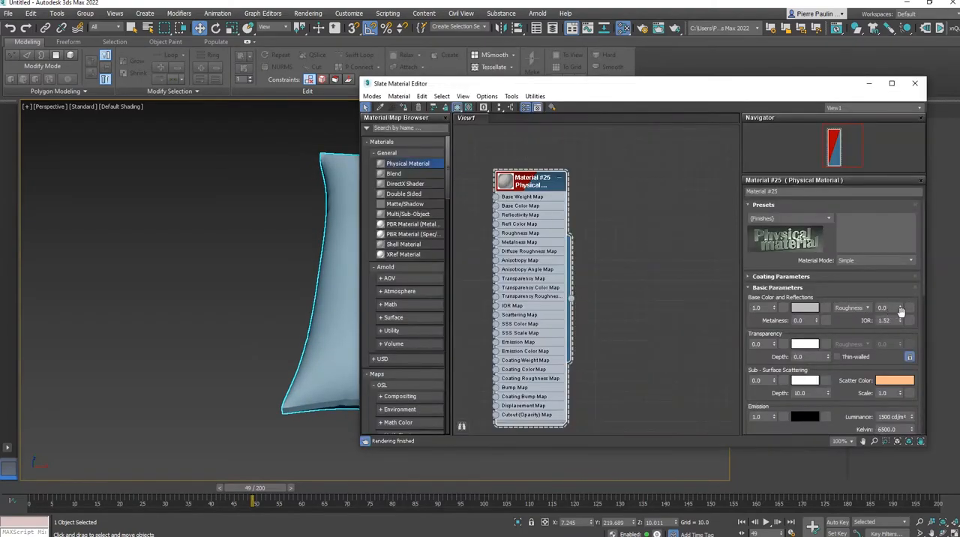
left_click_drag(900, 308, 898, 275)
left_click_drag(900, 308, 898, 276)
left_click(915, 84)
Step: Switch the perspective view's display from Standard to High Quality and deselect everything
middle_click_drag(529, 318, 559, 276, "alt")
left_click(617, 220)
left_click(563, 330)
left_click(88, 107)
left_click(111, 130)
middle_click_drag(358, 269, 195, 303, "alt")
left_click(191, 320)
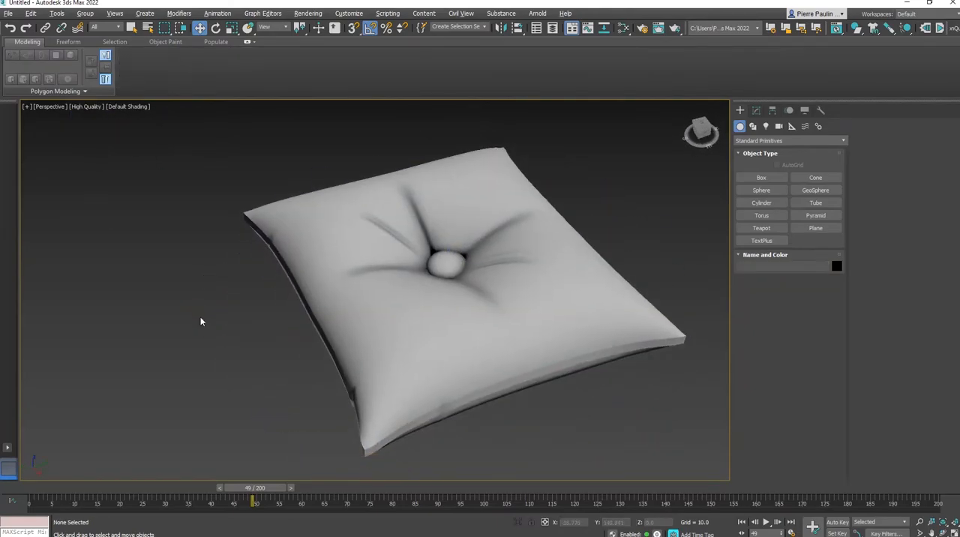
Step: Examine the finished cushion and its centre button from several angles, checking the folds and the edges
scroll(201, 321, "down", 3)
left_click(320, 335)
middle_click_drag(321, 336, 596, 343, "alt")
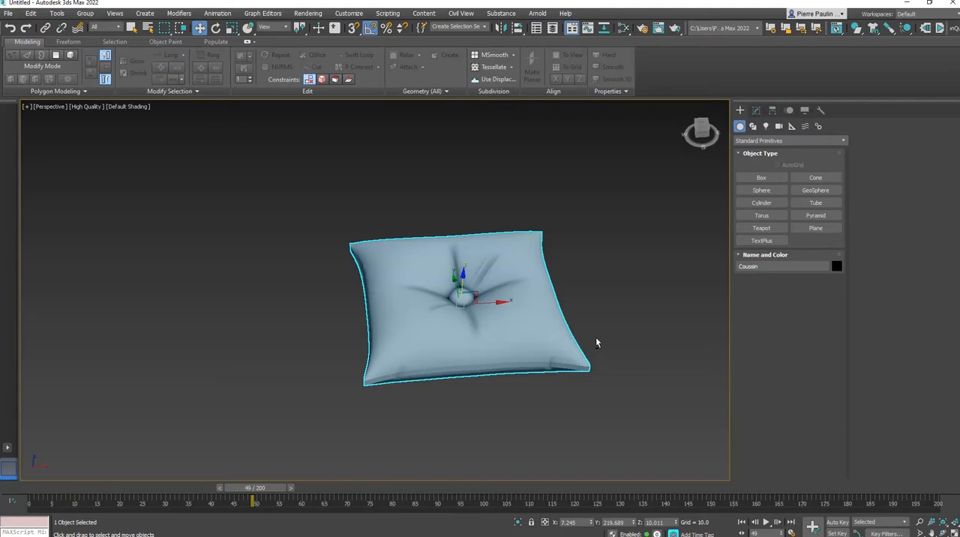
middle_click_drag(562, 306, 562, 260, "alt")
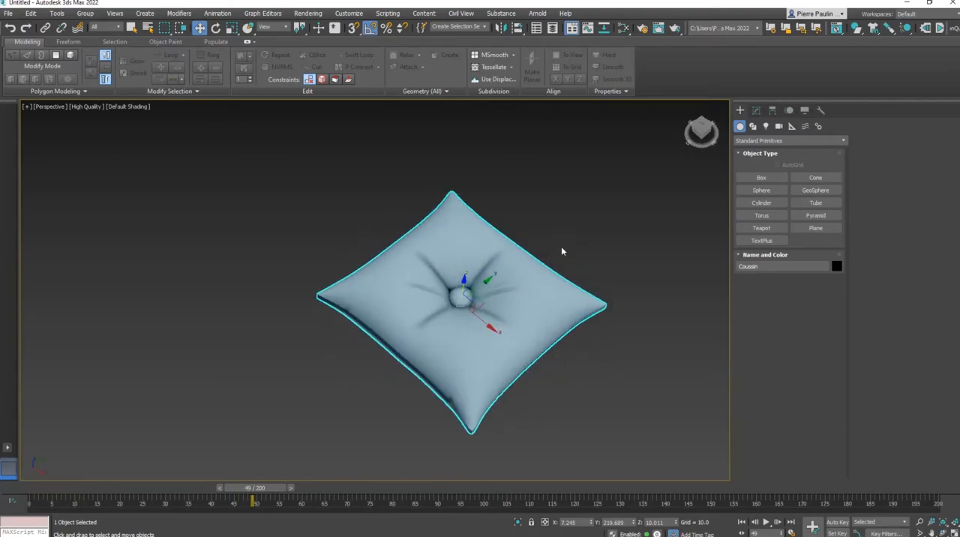
left_click(570, 234)
left_click(536, 333)
mouse_move(553, 320)
middle_mouse_down("alt")
mouse_move(530, 352)
mouse_move(506, 302)
mouse_move(457, 259)
mouse_move(500, 238)
mouse_move(570, 262)
mouse_move(536, 312)
middle_mouse_up("alt")
middle_click_drag(482, 299, 471, 321, "alt")
scroll(417, 279, "up", 3)
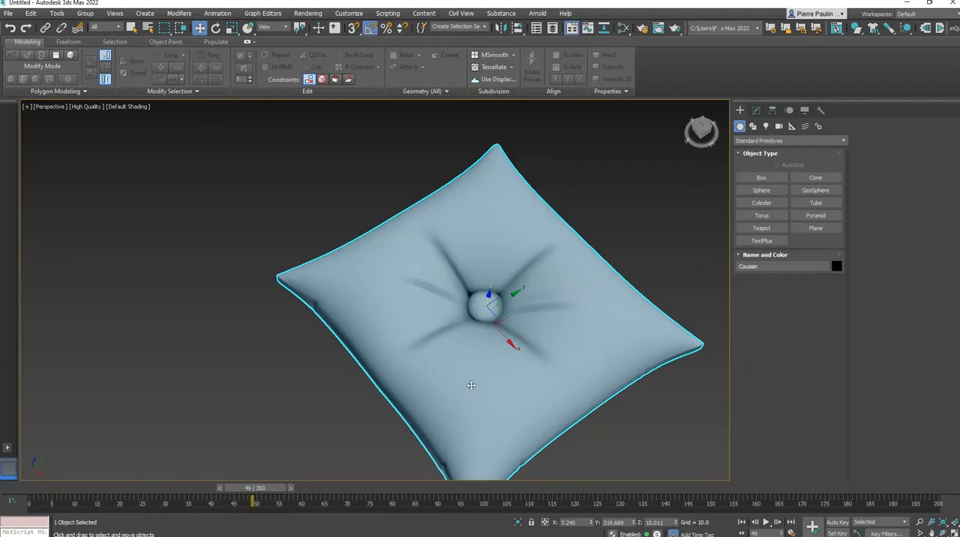
middle_click_drag(517, 306, 554, 293, "alt")
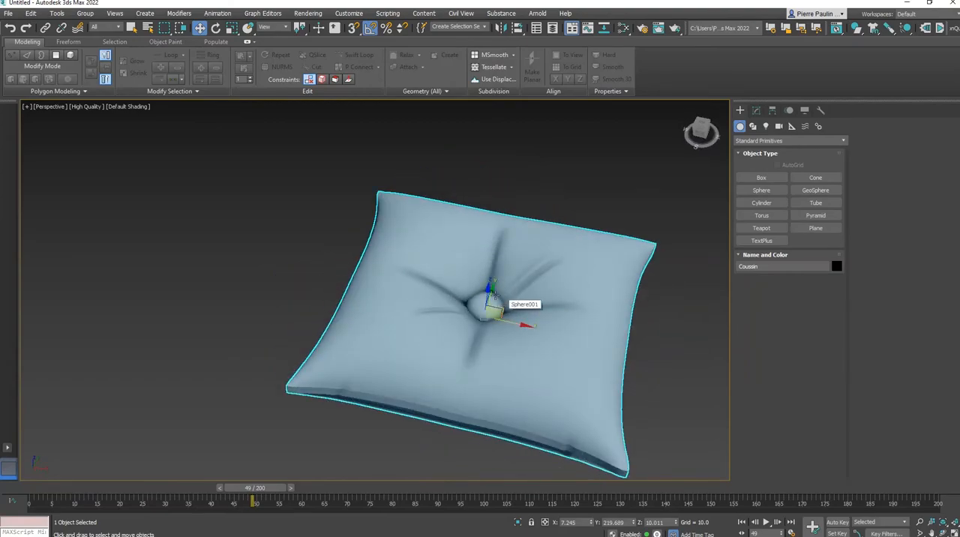
middle_click_drag(506, 285, 568, 286, "alt")
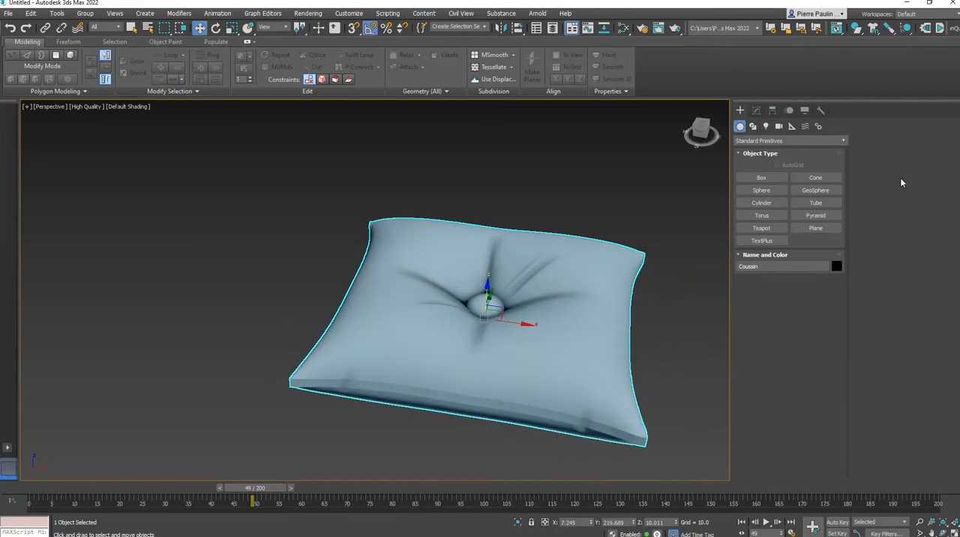